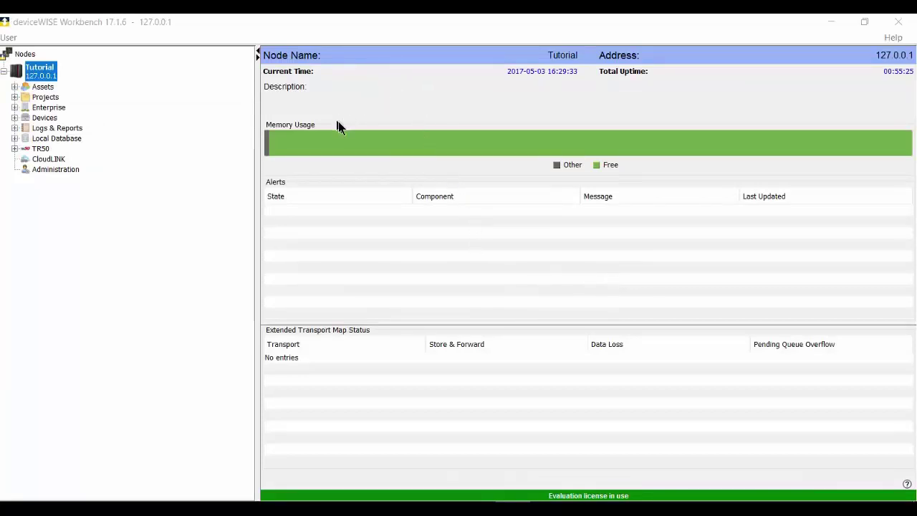
Step: Start a new TR50 store-and-forward profile named SandF with the storage type Memory
{"action": "left_click", "coordinate": [15, 149]}
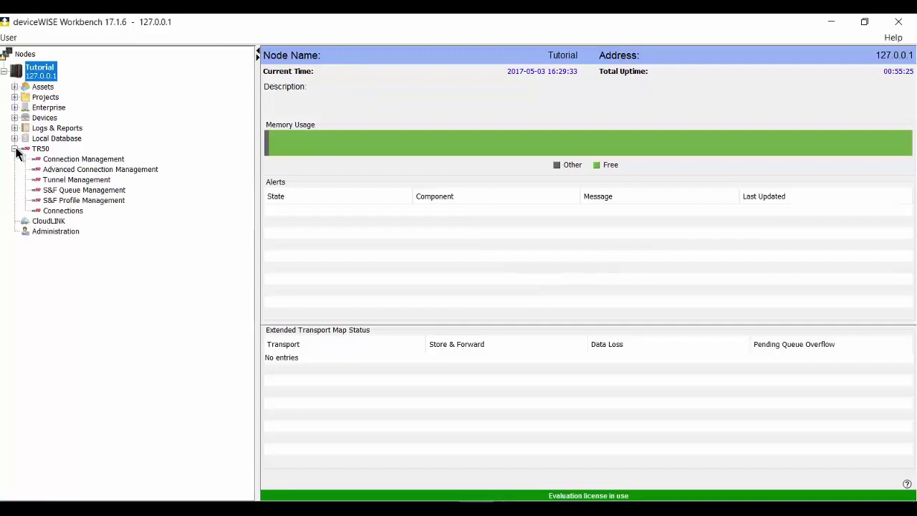
{"action": "left_click", "coordinate": [109, 202]}
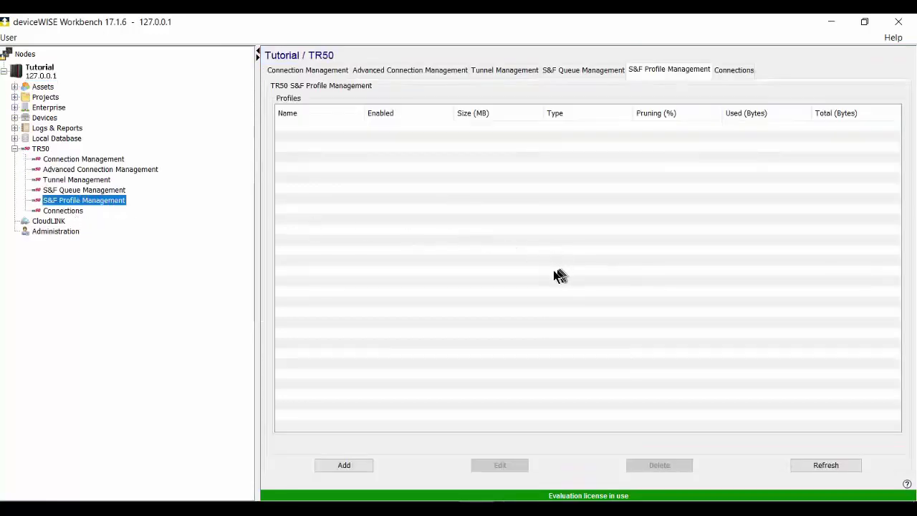
{"action": "left_click", "coordinate": [346, 467]}
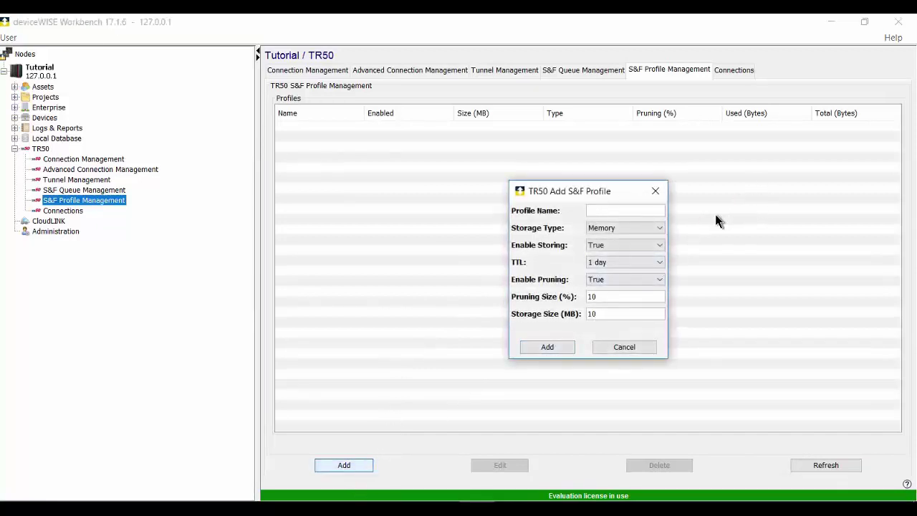
{"action": "type", "text": "SandF"}
{"action": "left_click", "coordinate": [630, 228]}
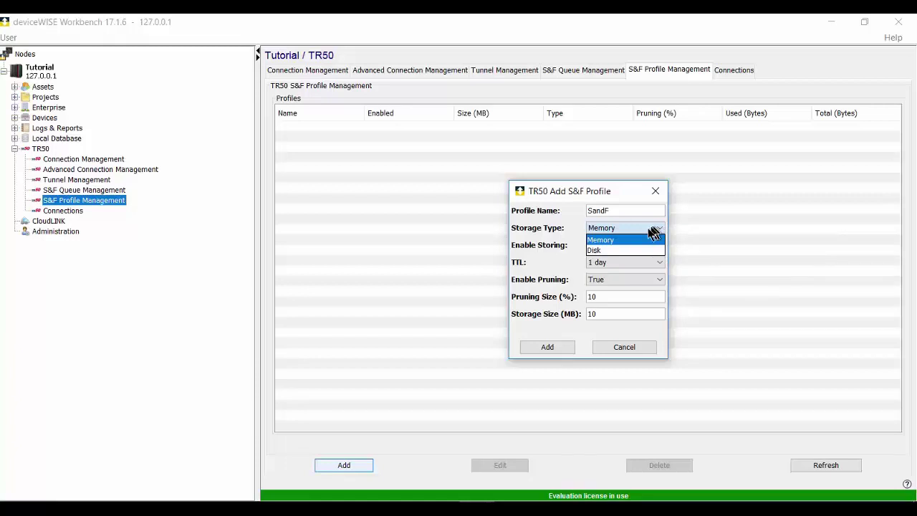
{"action": "left_click", "coordinate": [625, 239]}
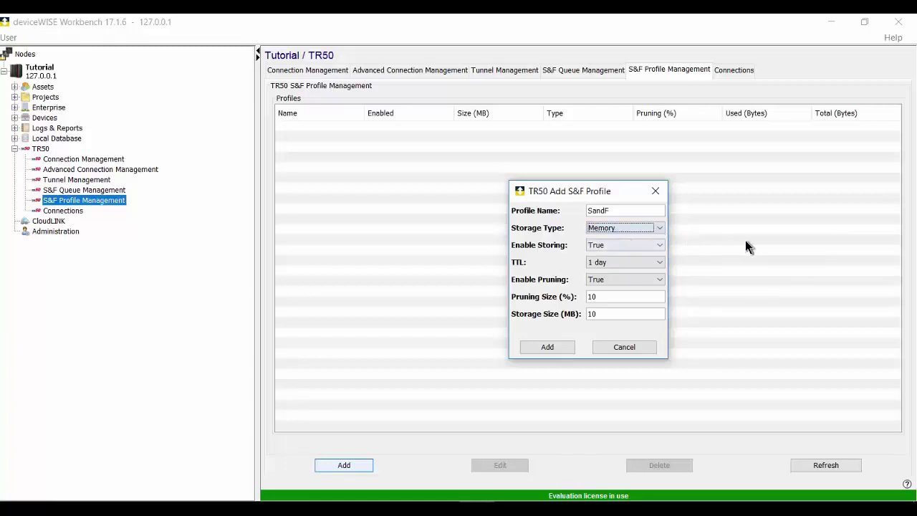
Step: Set the profile's storing to True, TTL to Custom and pruning to True, and add the profile
{"action": "left_click", "coordinate": [628, 245]}
{"action": "left_click", "coordinate": [626, 266]}
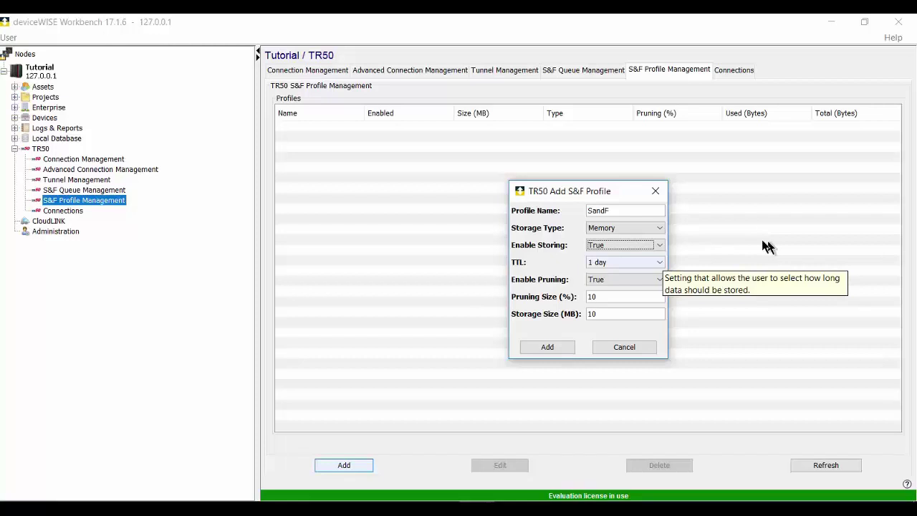
{"action": "left_click", "coordinate": [626, 262]}
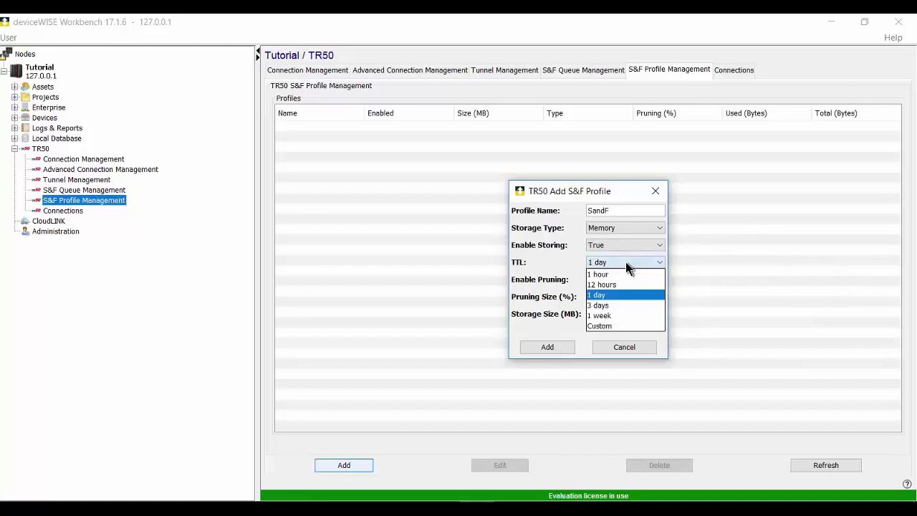
{"action": "left_click", "coordinate": [612, 325]}
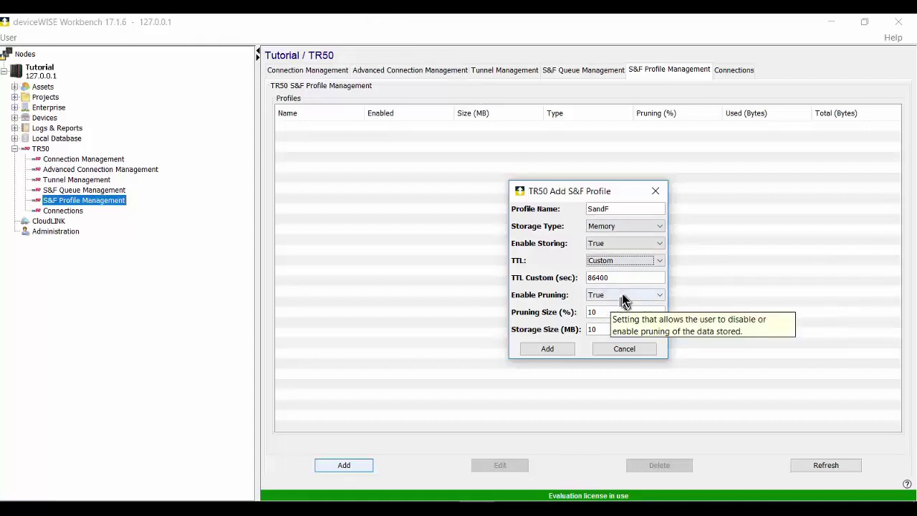
{"action": "left_click", "coordinate": [626, 296]}
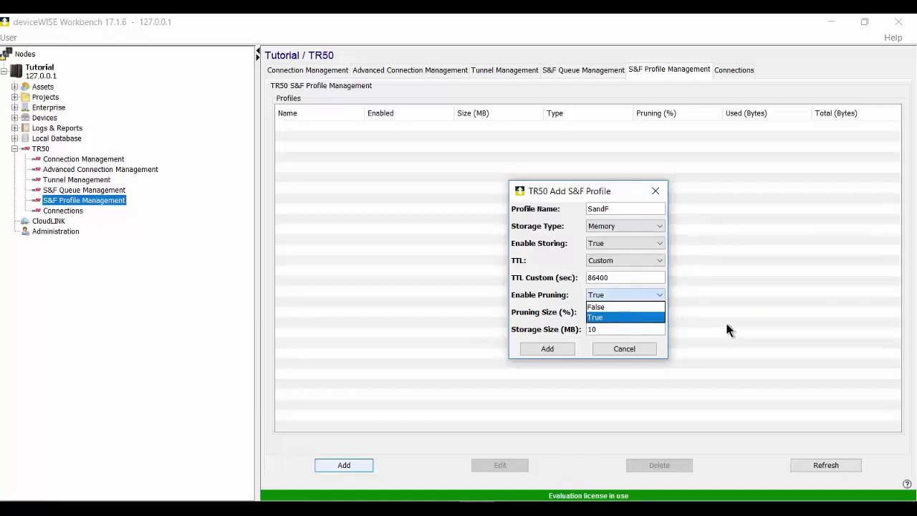
{"action": "left_click", "coordinate": [626, 318]}
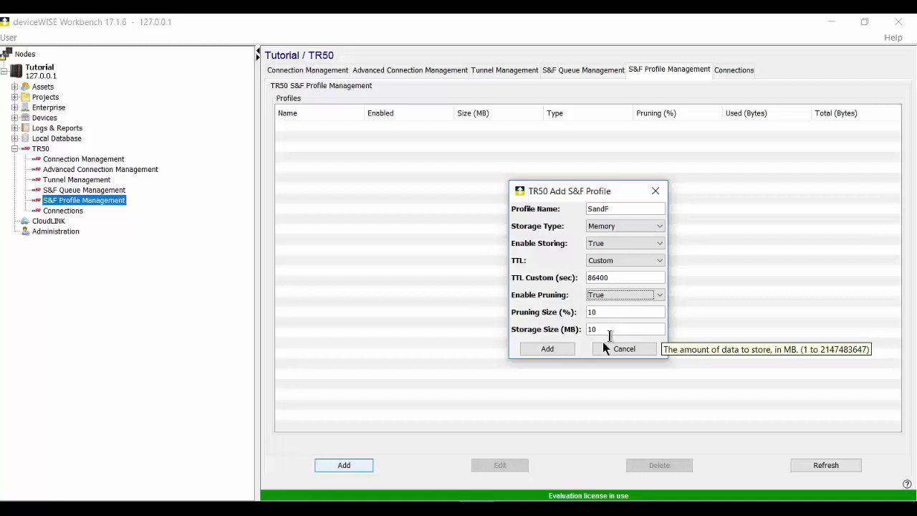
{"action": "left_click", "coordinate": [553, 347]}
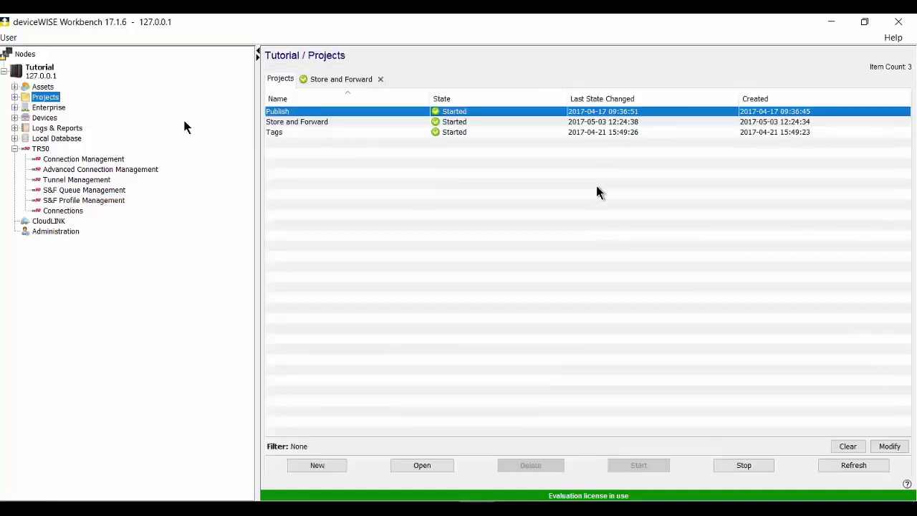
Step: Open the Store_Forward trigger of the Store and Forward project for editing
{"action": "left_click", "coordinate": [360, 122]}
{"action": "double_click", "coordinate": [360, 122]}
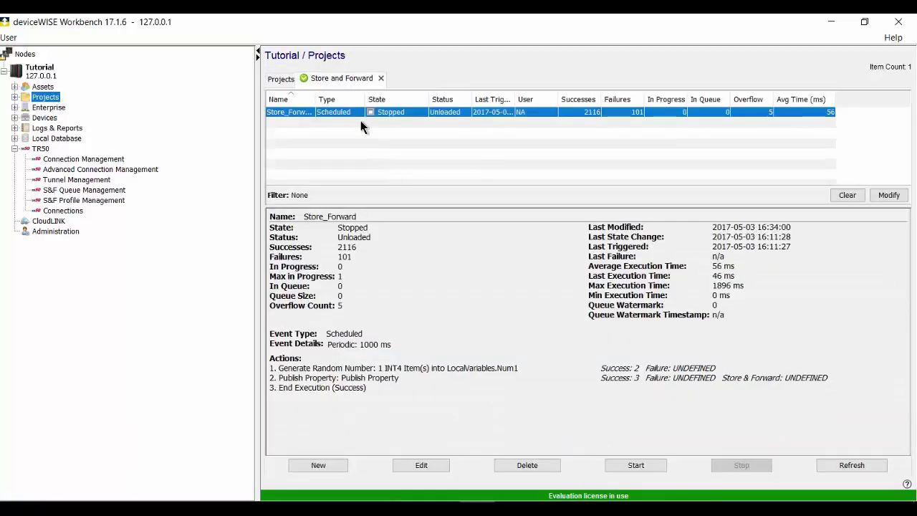
{"action": "double_click", "coordinate": [398, 119]}
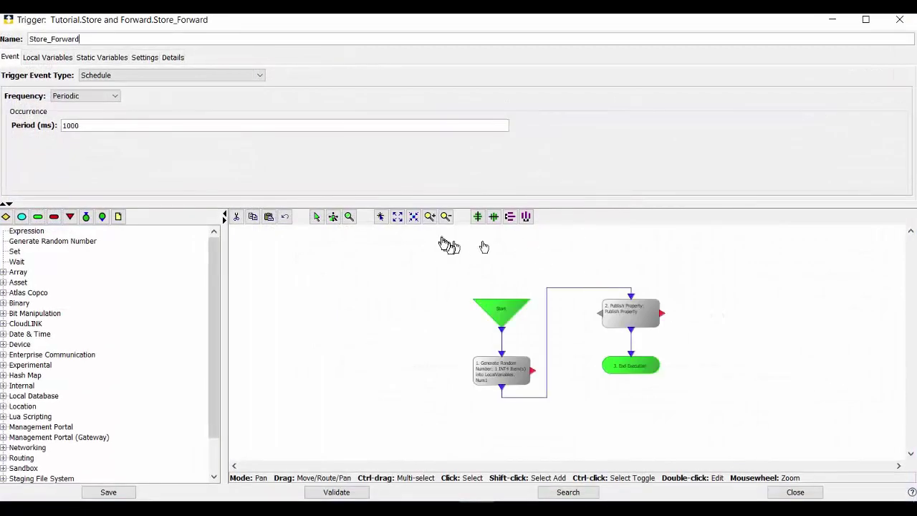
{"action": "left_click", "coordinate": [398, 217]}
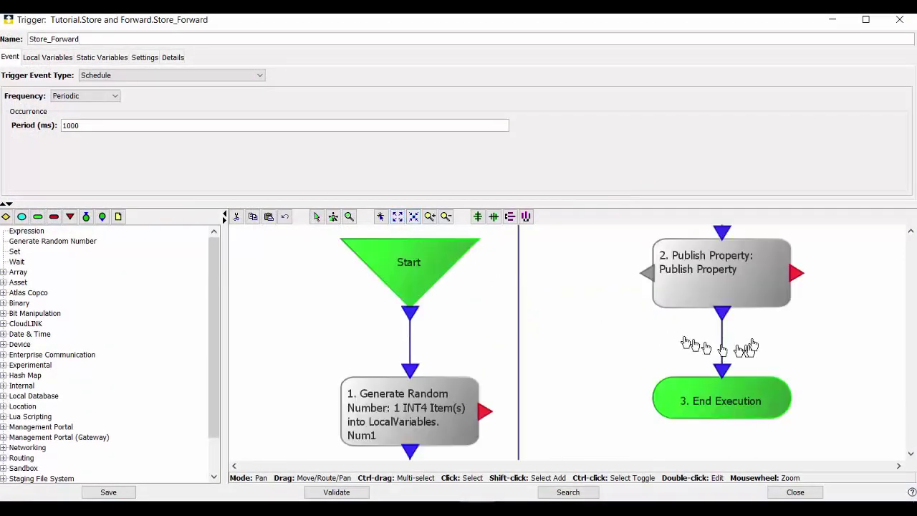
Step: Assign the SandF store-and-forward profile to the trigger's Publish Property action
{"action": "double_click", "coordinate": [718, 272]}
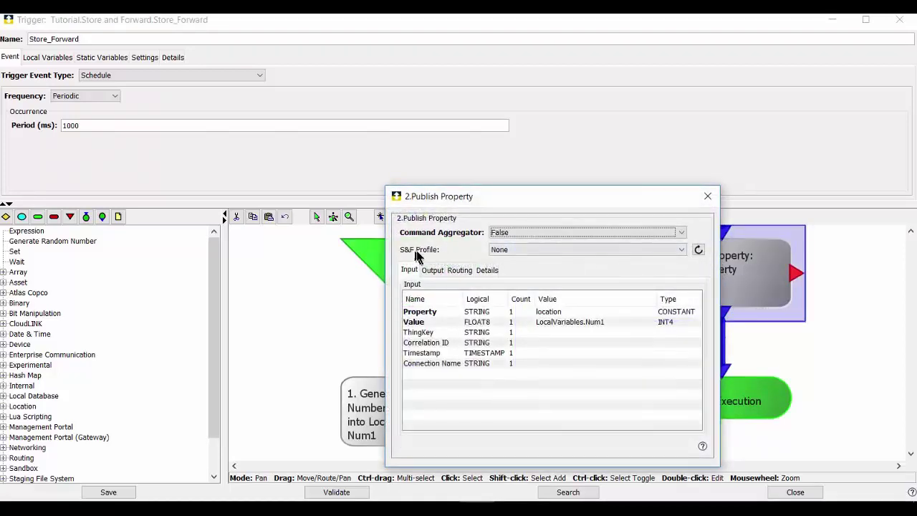
{"action": "left_click", "coordinate": [516, 250]}
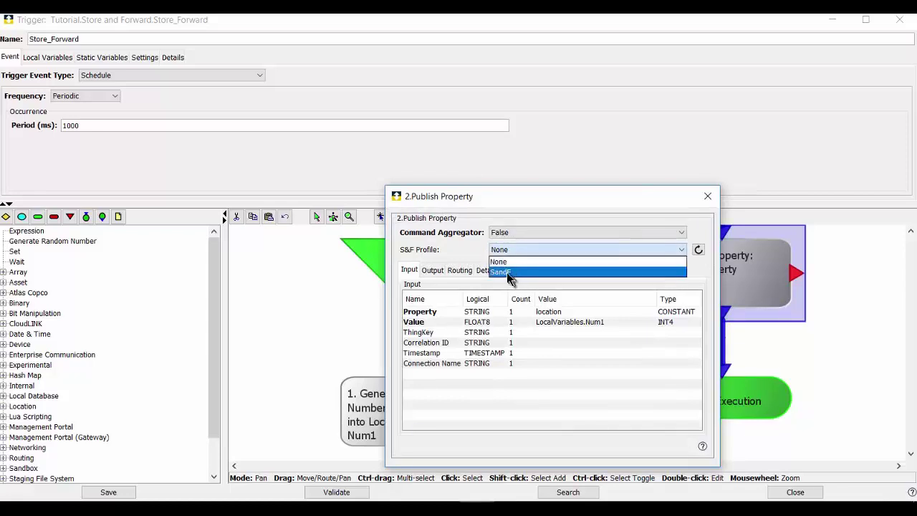
{"action": "left_click", "coordinate": [510, 272]}
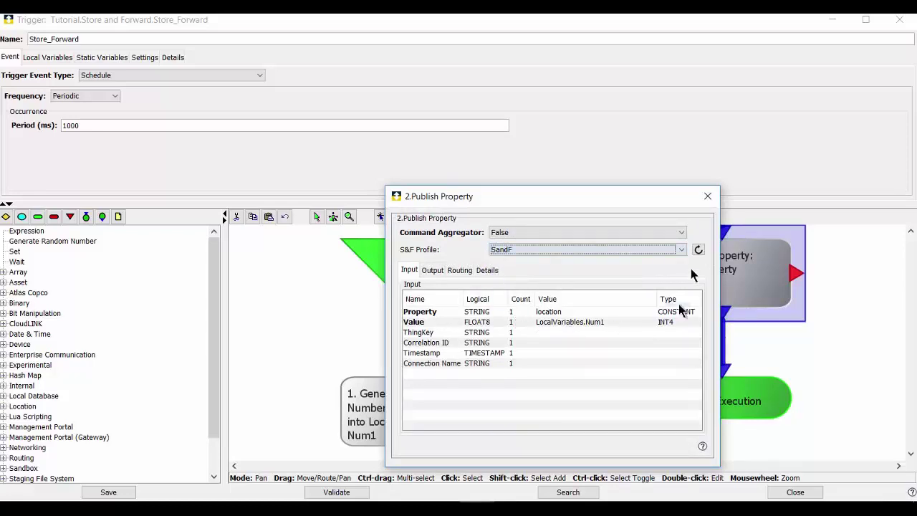
{"action": "left_click", "coordinate": [707, 197]}
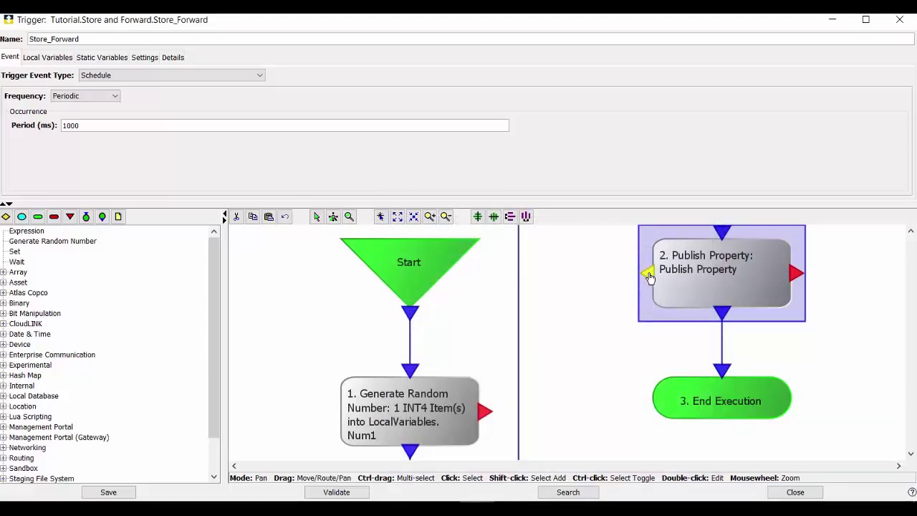
Step: Route the Publish Property action's store-and-forward output to End Execution, and save and close the trigger
{"action": "left_click_drag", "start_coordinate": [649, 278], "coordinate": [745, 416]}
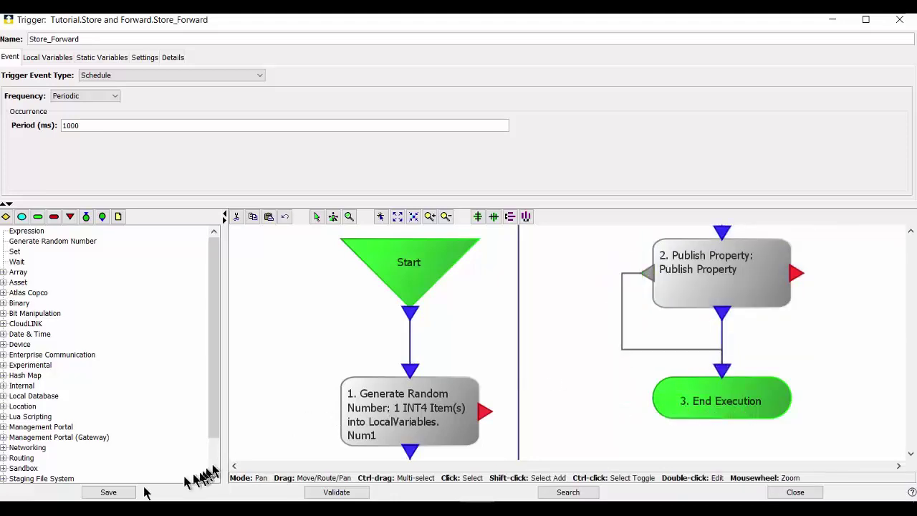
{"action": "left_click", "coordinate": [110, 492]}
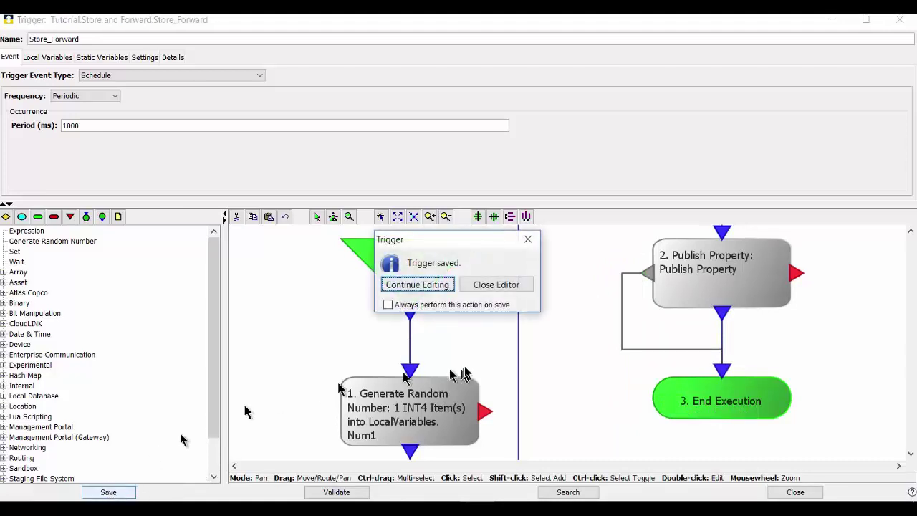
{"action": "left_click", "coordinate": [494, 285]}
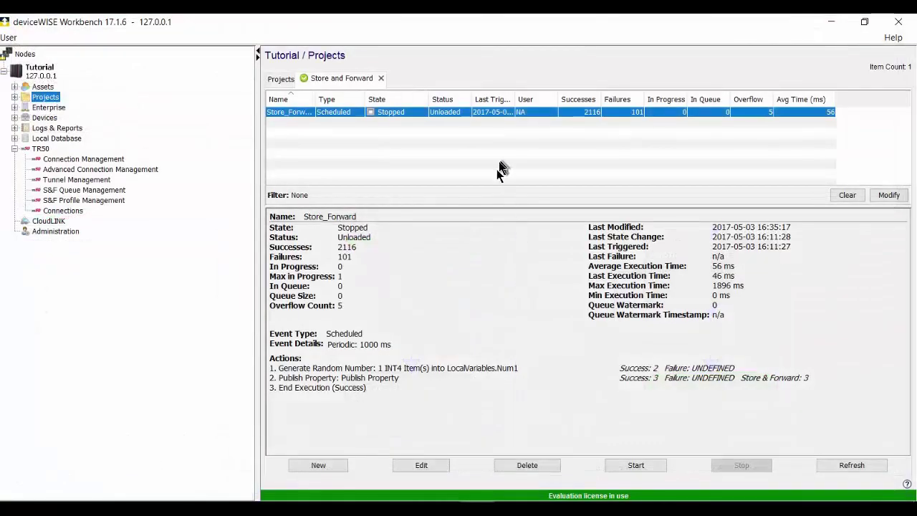
Step: Start the Store_Forward trigger and refresh its execution statistics
{"action": "right_click", "coordinate": [479, 118]}
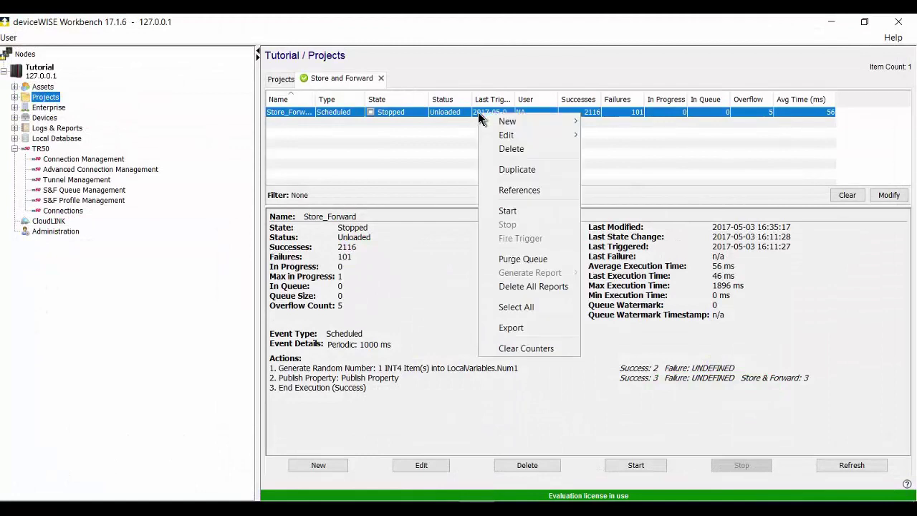
{"action": "left_click", "coordinate": [530, 208]}
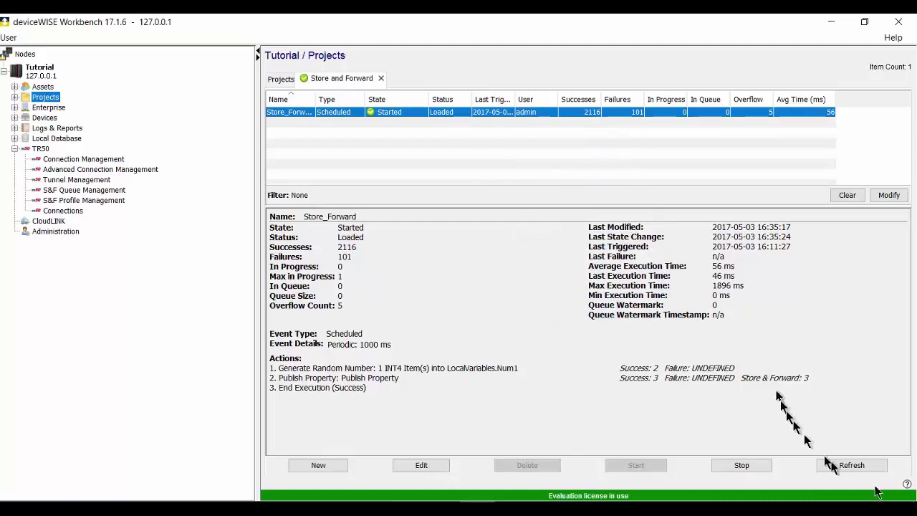
{"action": "left_click", "coordinate": [851, 466]}
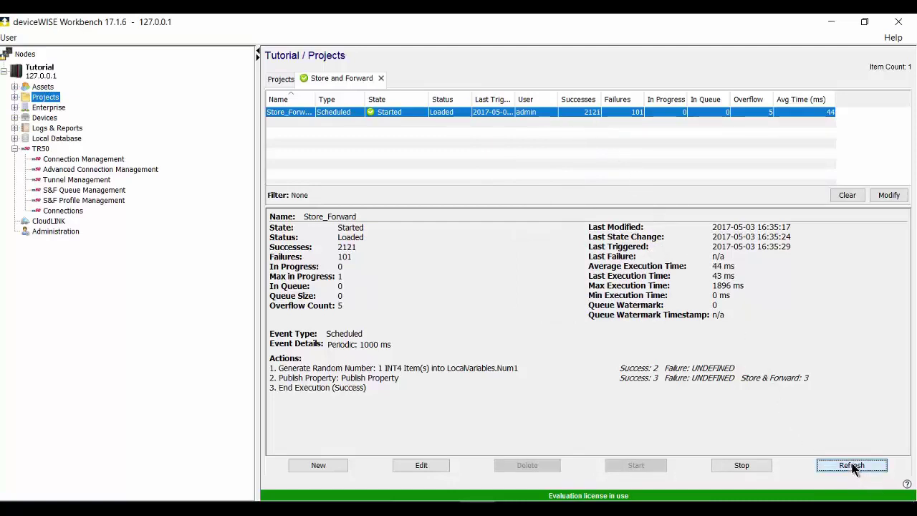
{"action": "left_click", "coordinate": [851, 467]}
{"action": "left_click", "coordinate": [851, 466]}
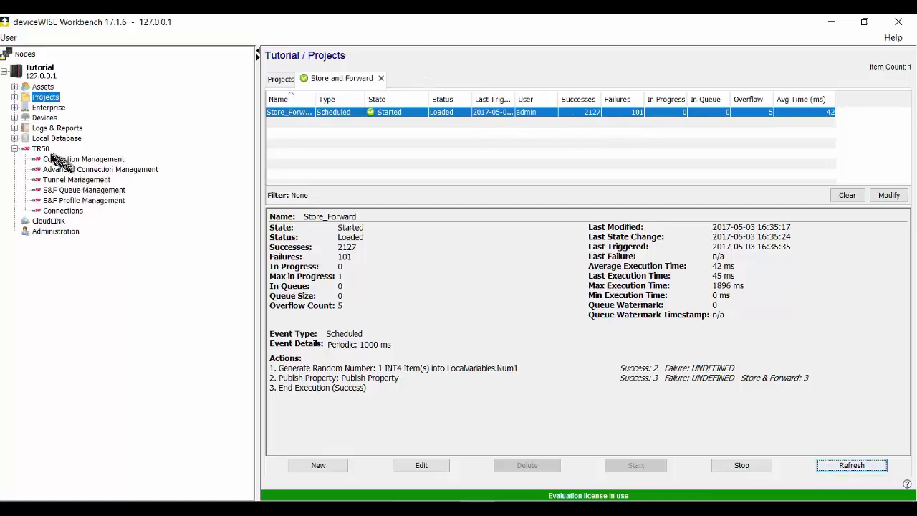
Step: Stop the Default TR50 connection and refresh its status
{"action": "left_click", "coordinate": [82, 161]}
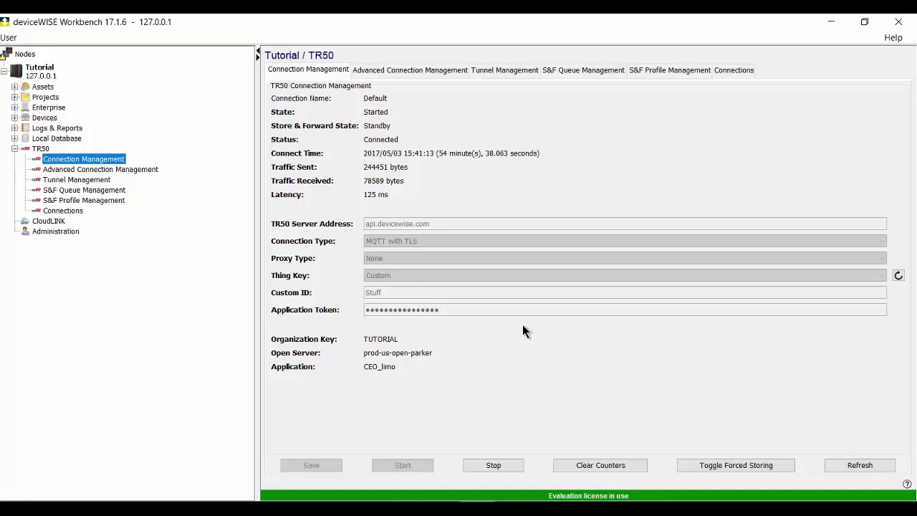
{"action": "left_click", "coordinate": [498, 464]}
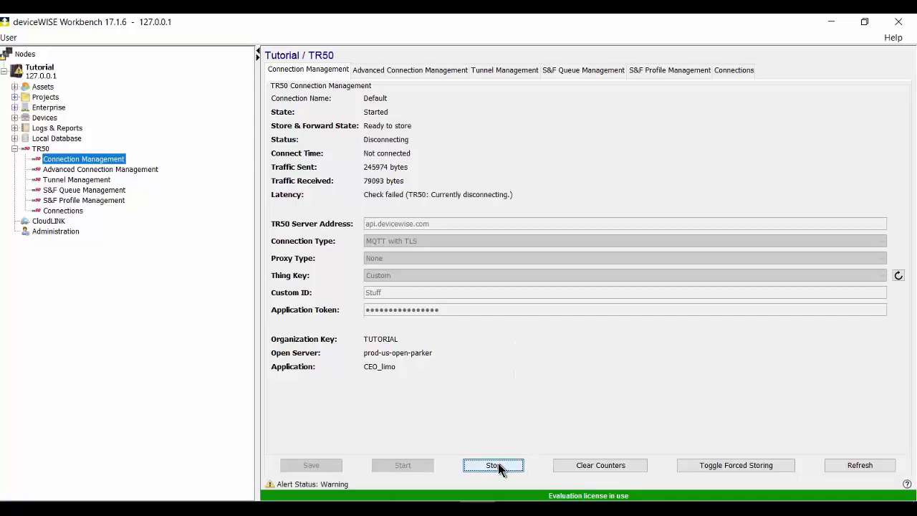
{"action": "left_click", "coordinate": [866, 464]}
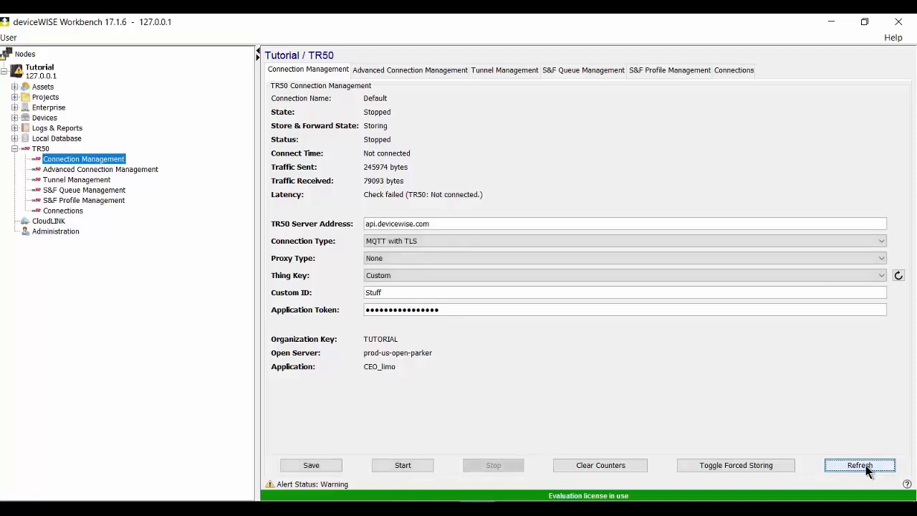
Step: Examine the TR50 store-and-forward queue, refreshing it repeatedly to monitor the number of stored messages
{"action": "left_click", "coordinate": [582, 70]}
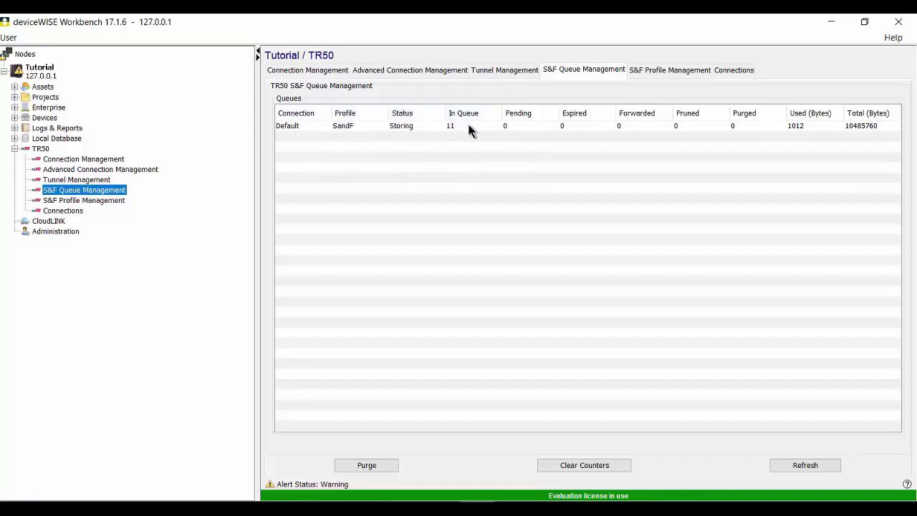
{"action": "left_click", "coordinate": [800, 464]}
{"action": "left_click", "coordinate": [801, 467]}
{"action": "left_click", "coordinate": [801, 466]}
{"action": "left_click", "coordinate": [800, 466]}
{"action": "left_click", "coordinate": [800, 465]}
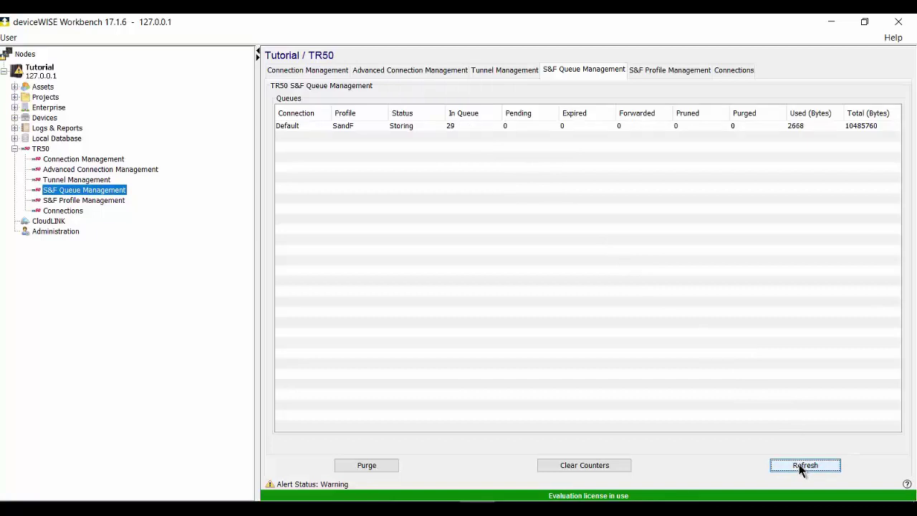
{"action": "left_click", "coordinate": [798, 464]}
Step: Restart the Default TR50 connection, refresh its status and check the store-and-forward queue for forwarded messages
{"action": "left_click", "coordinate": [111, 160]}
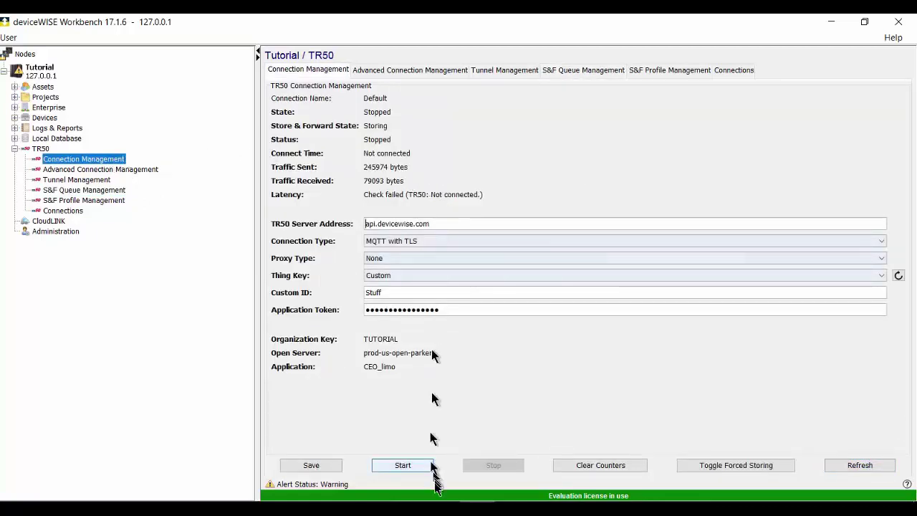
{"action": "left_click", "coordinate": [415, 465]}
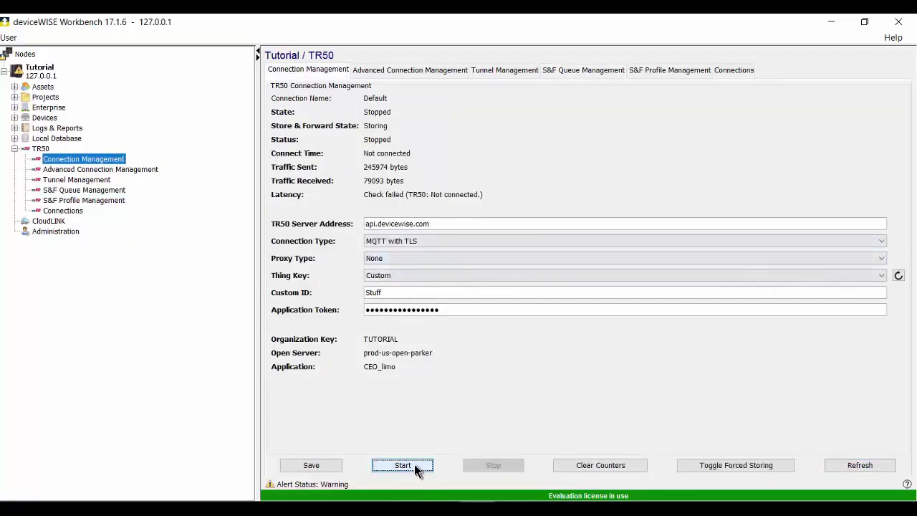
{"action": "left_click", "coordinate": [856, 465]}
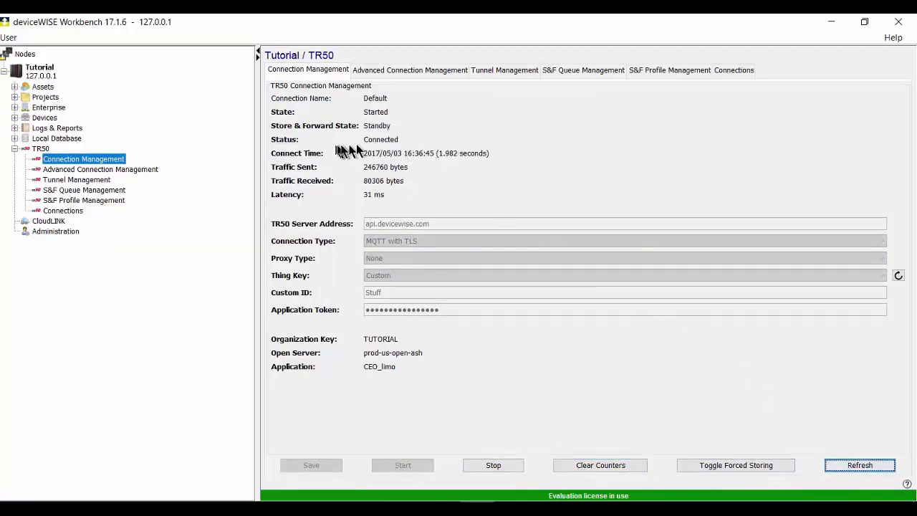
{"action": "left_click", "coordinate": [107, 190]}
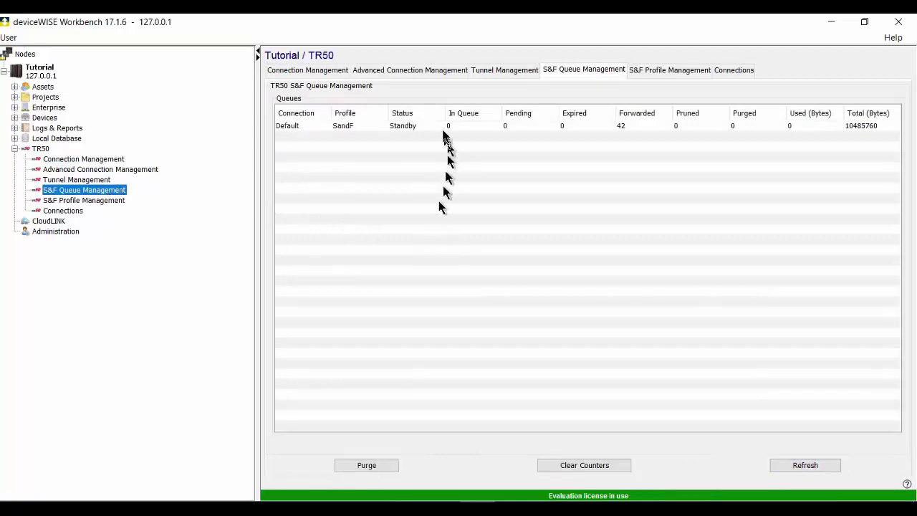